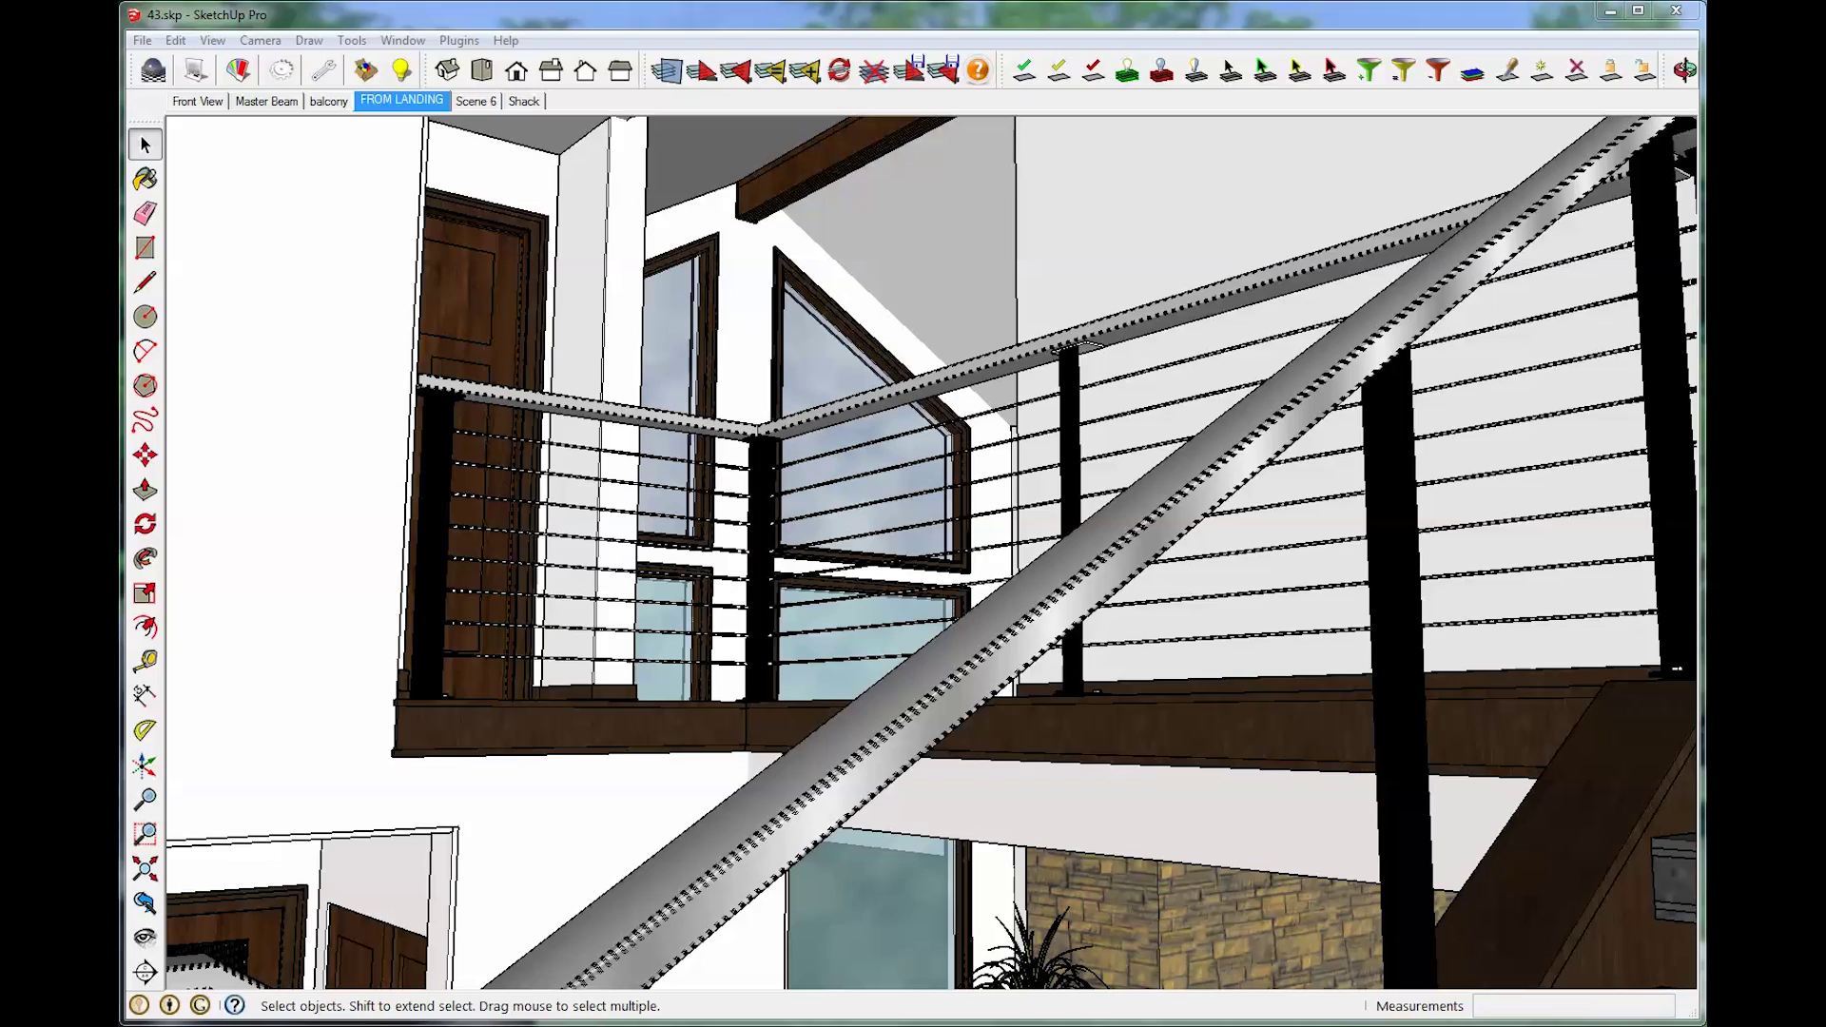
Orbit past the balcony railing toward the fireplace wall, then fly through the doorway to the cable-railed landing
middle_click_drag(1000, 542, 913, 599)
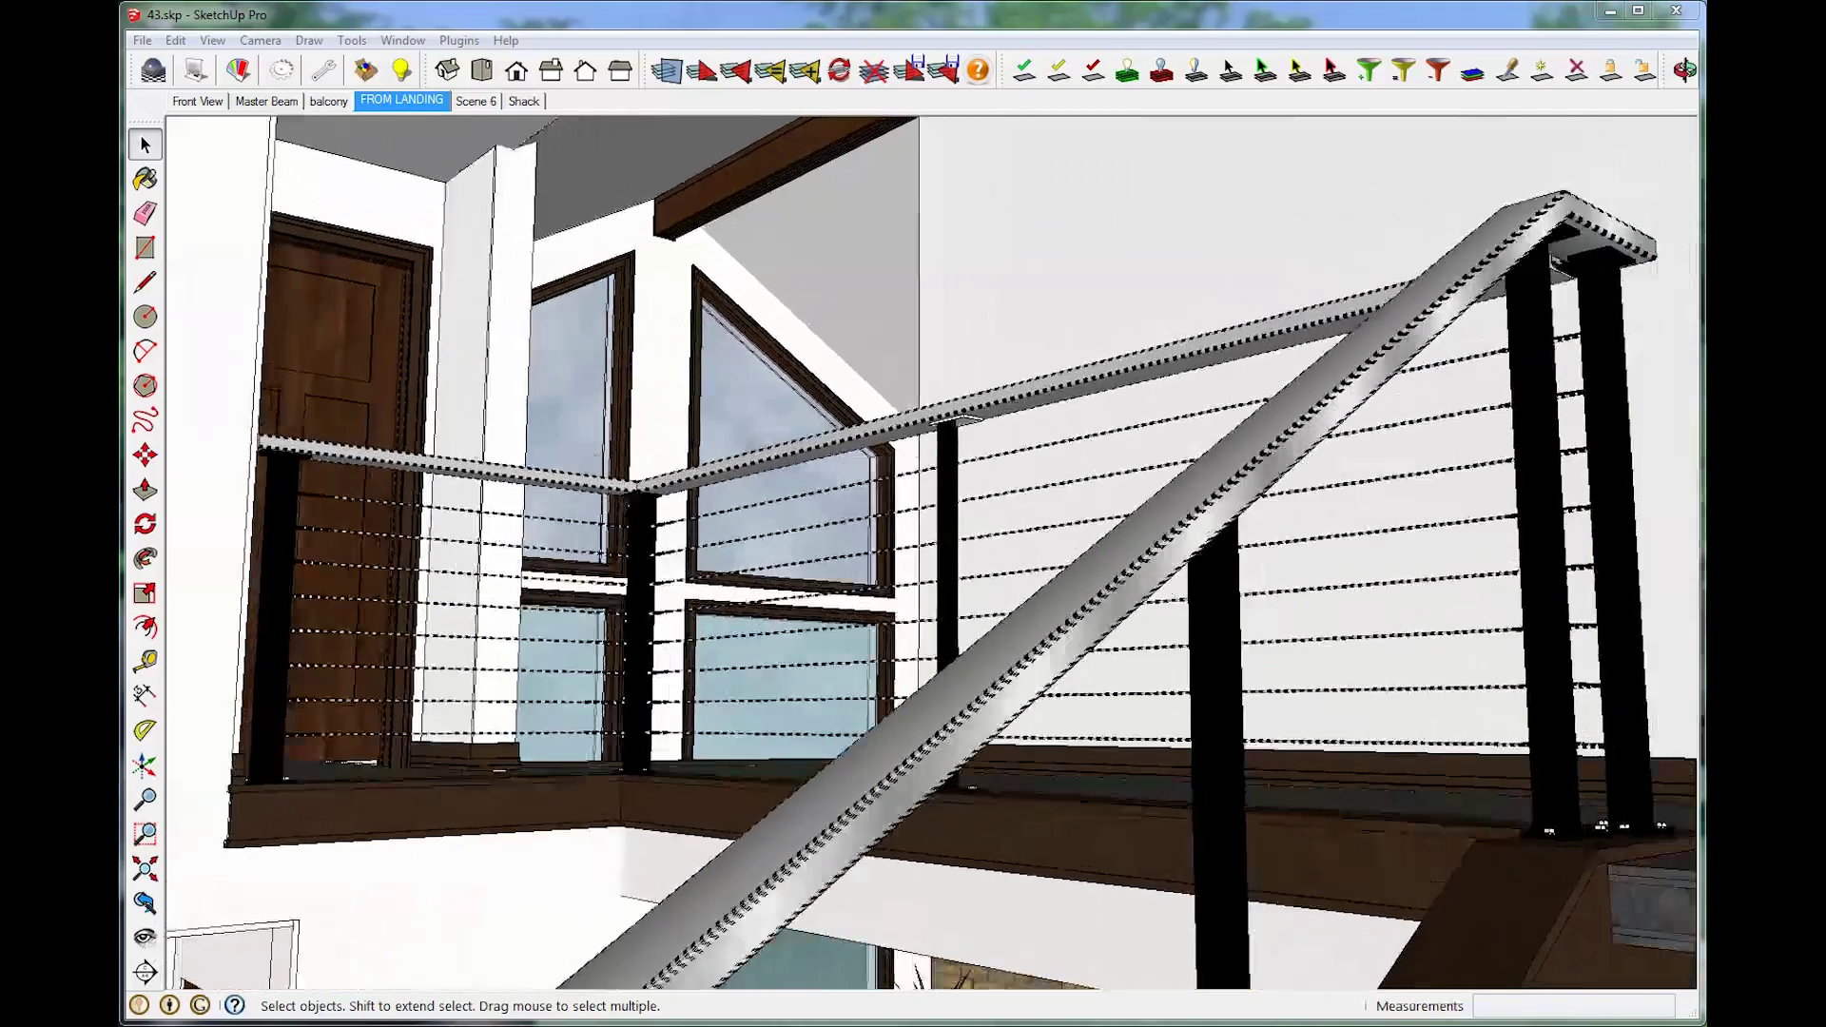
middle_click_drag(1555, 257, 856, 471)
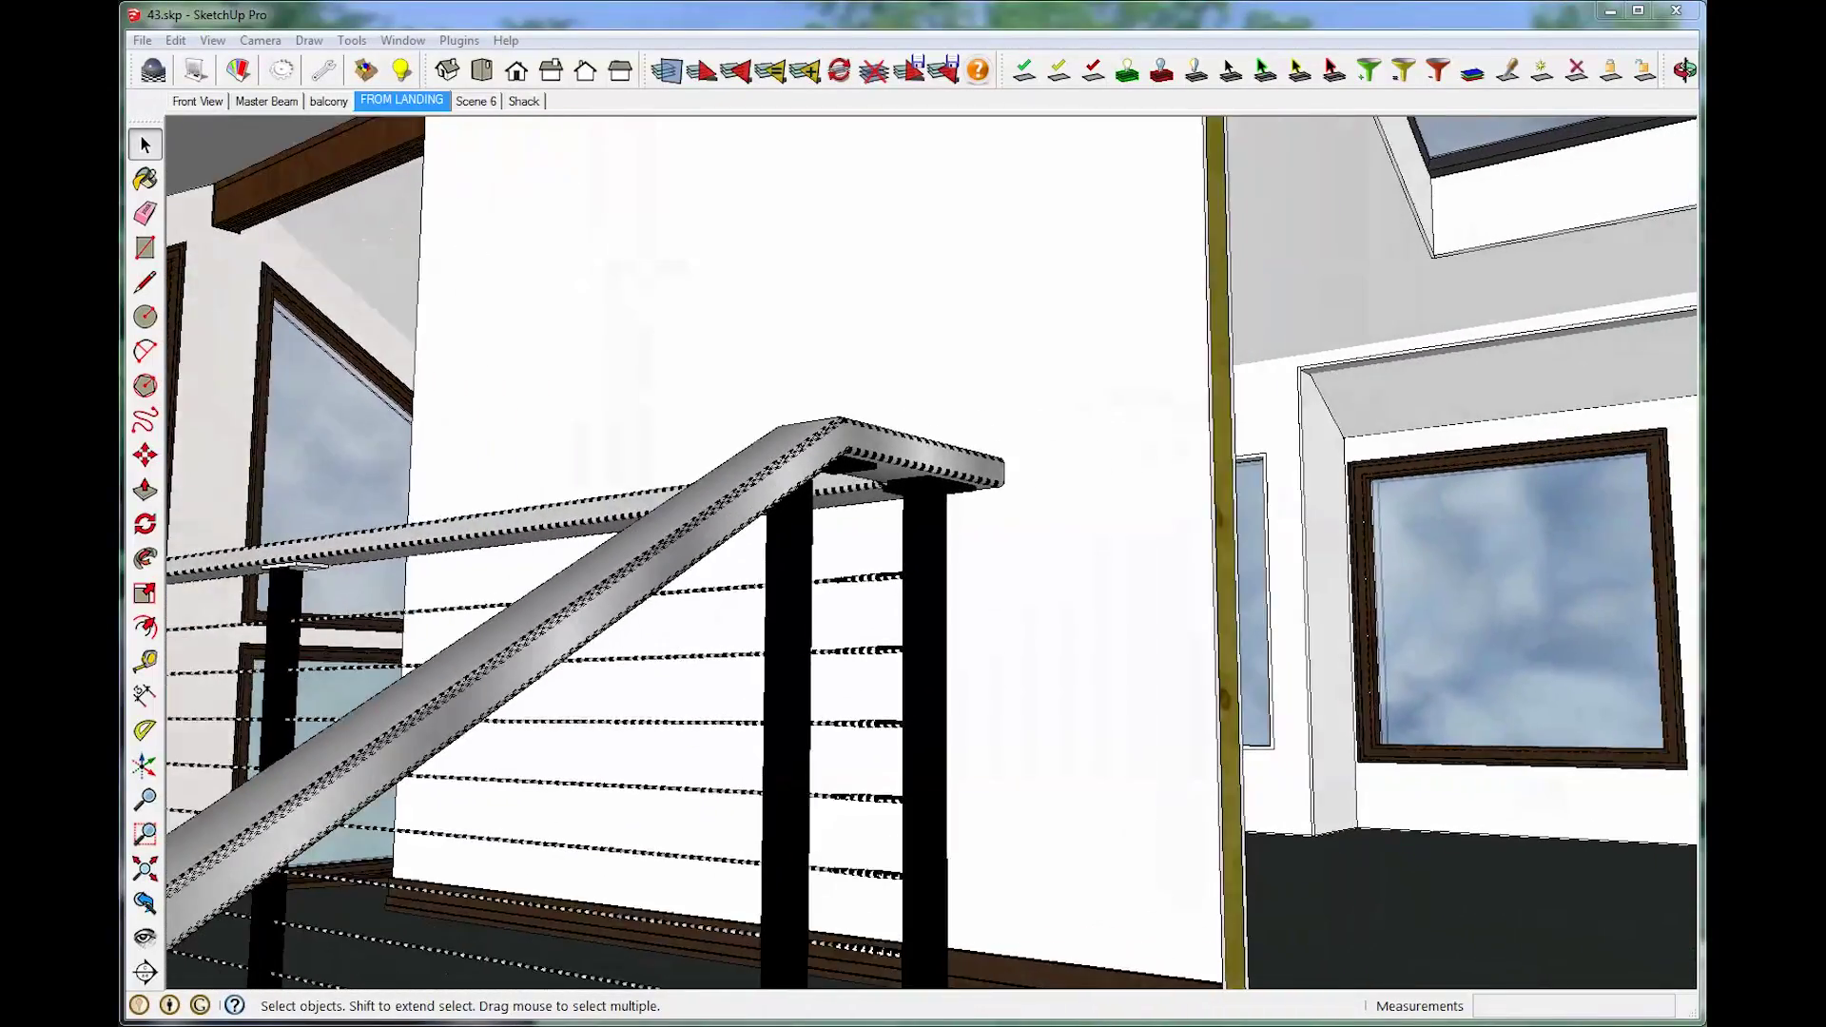
middle_click_drag(1283, 543, 571, 542)
middle_click_drag(998, 570, 799, 656)
middle_click_drag(913, 599, 914, 314)
mouse_move(714, 542)
middle_mouse_down()
mouse_move(1255, 542)
mouse_move(856, 542)
mouse_move(1255, 543)
mouse_move(1141, 542)
middle_mouse_up()
mouse_move(713, 542)
middle_mouse_down()
mouse_move(1256, 543)
mouse_move(857, 543)
mouse_move(1255, 542)
mouse_move(857, 543)
mouse_move(1256, 543)
mouse_move(855, 542)
mouse_move(1255, 542)
mouse_move(855, 542)
mouse_move(1255, 541)
mouse_move(913, 542)
mouse_move(1028, 542)
middle_mouse_up()
middle_click_drag(913, 542, 685, 543)
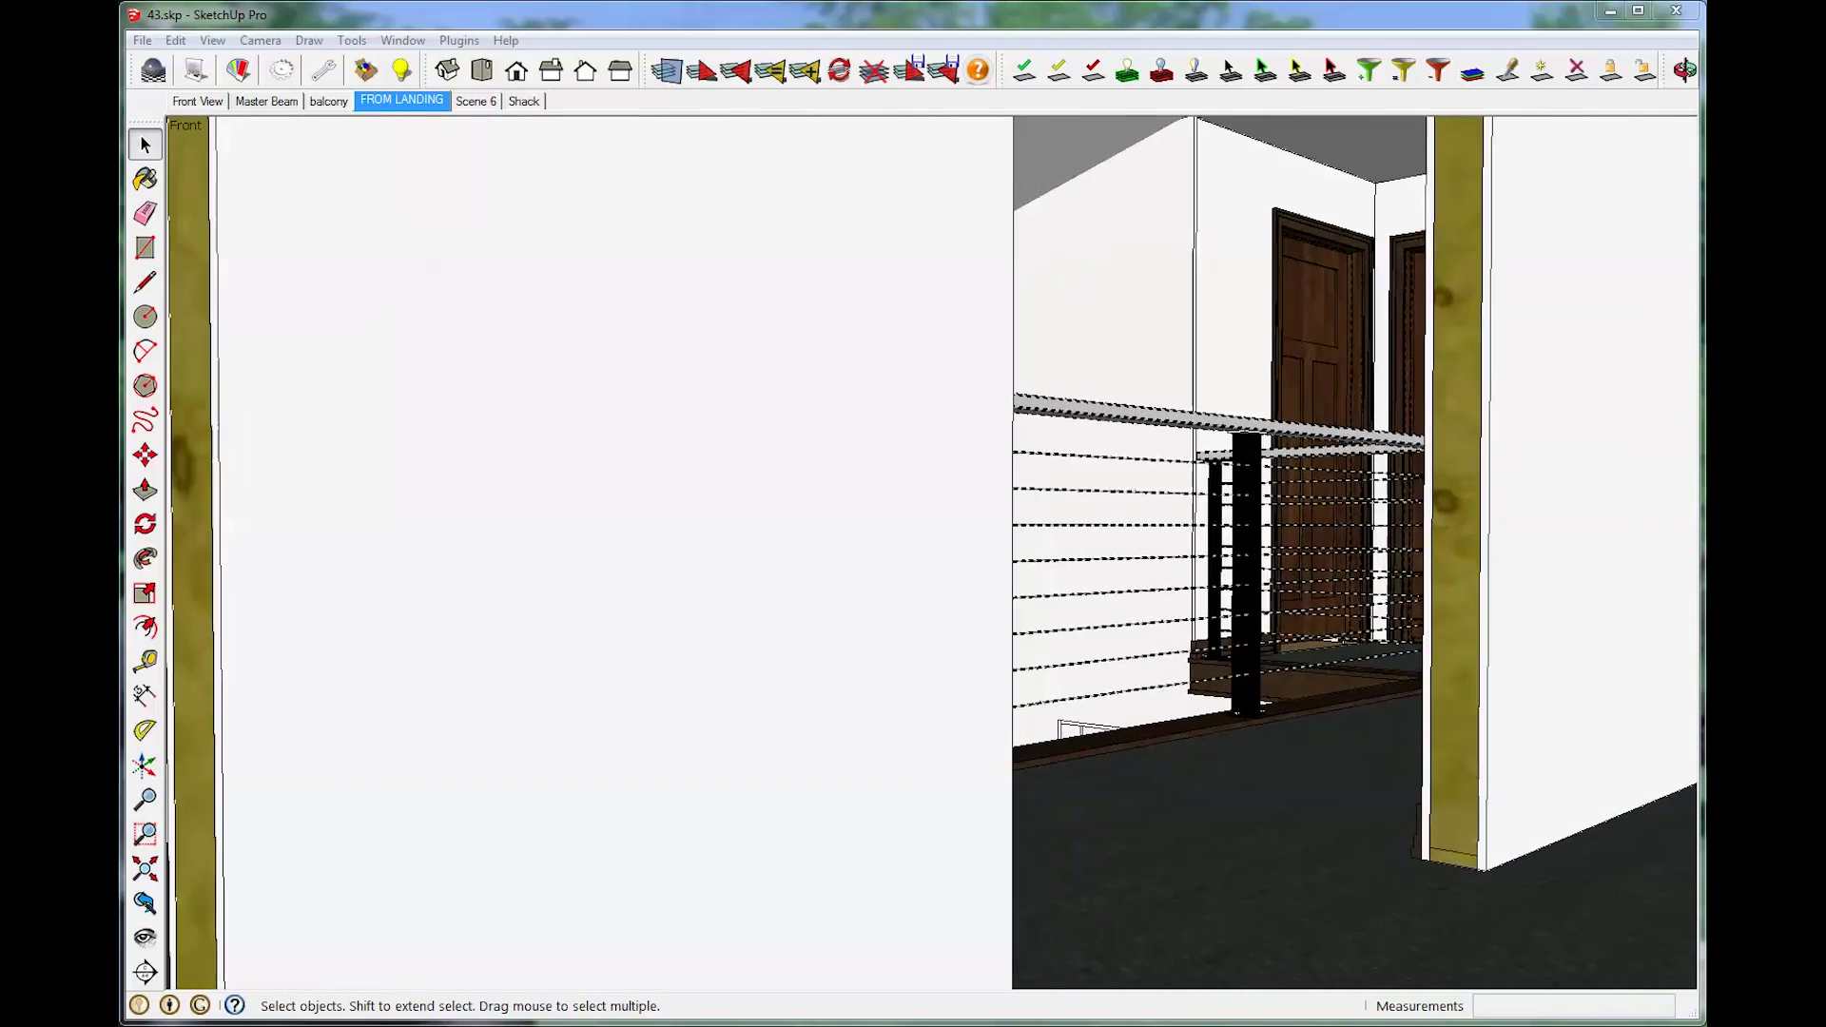